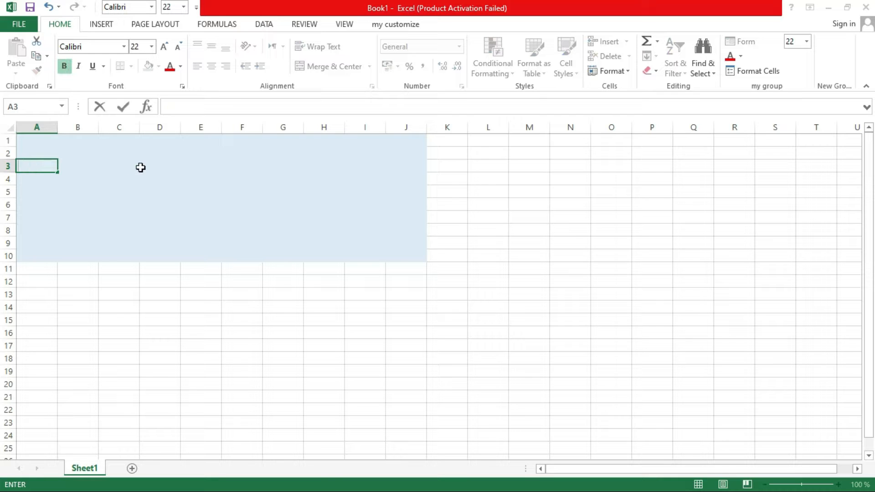
- Enter the heading "excel sheet reference style" in cell A3
{"action": "type", "text": "excel sheet ref"}
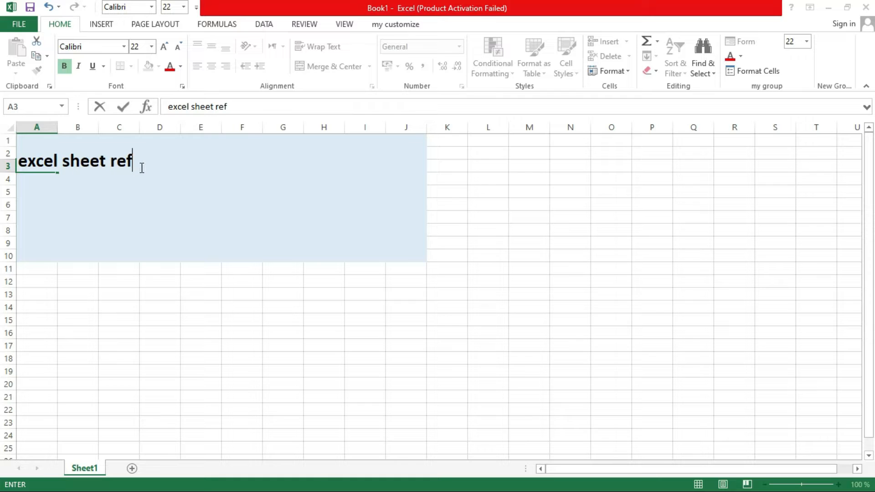
{"action": "type", "text": "erence st"}
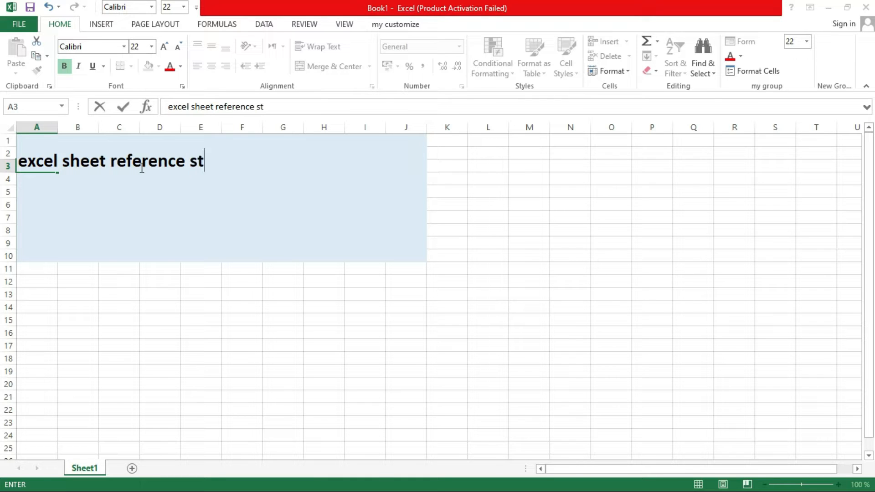
{"action": "type", "text": "yle"}
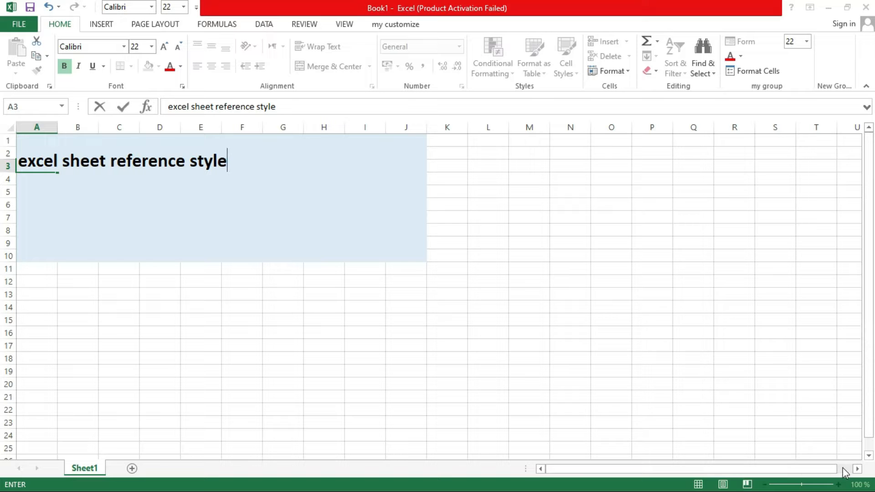
- Enter the value 37 in cell AY9, then select that cell
{"action": "left_click", "coordinate": [856, 469]}
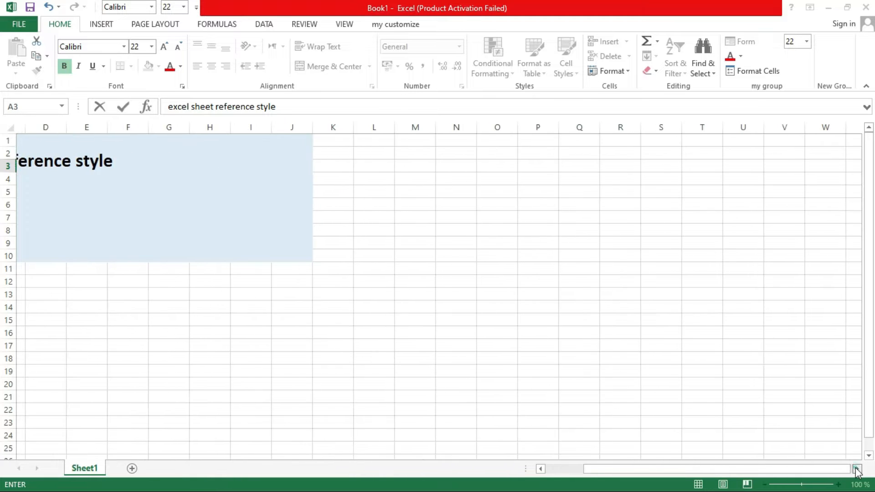
{"action": "left_click_drag", "start_coordinate": [857, 470], "coordinate": [857, 470]}
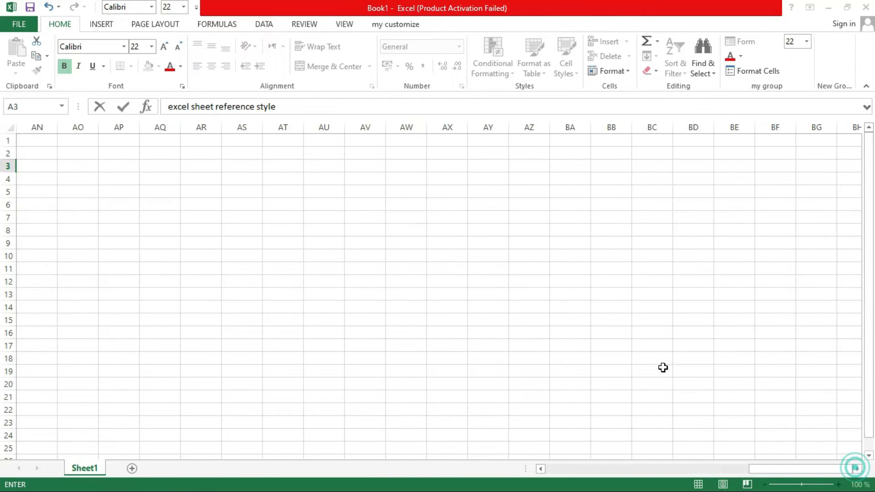
{"action": "left_click", "coordinate": [495, 247]}
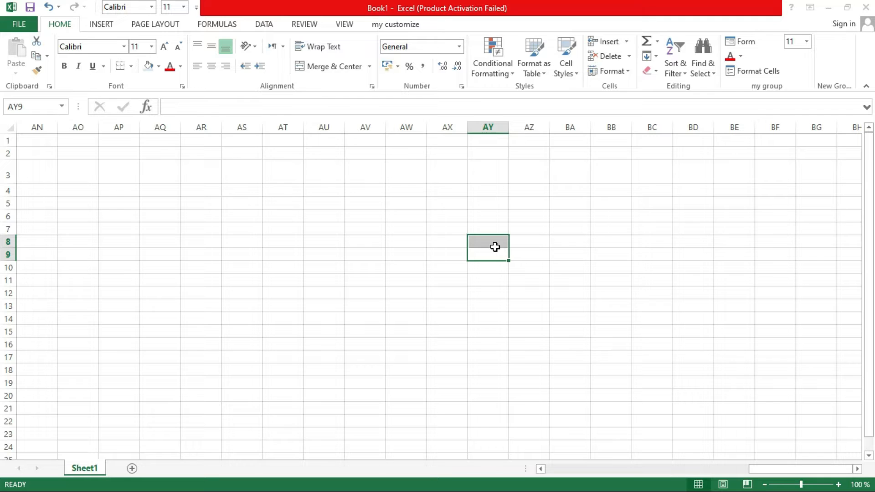
{"action": "type", "text": "37"}
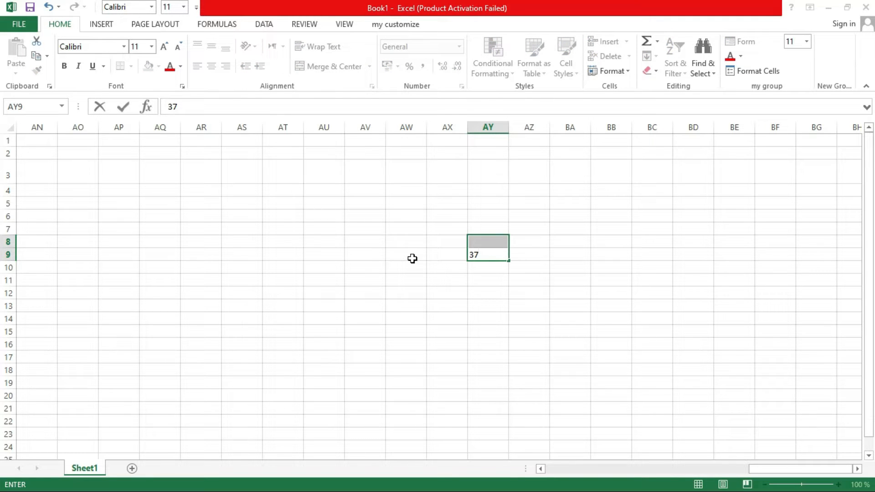
{"action": "left_click", "coordinate": [557, 263]}
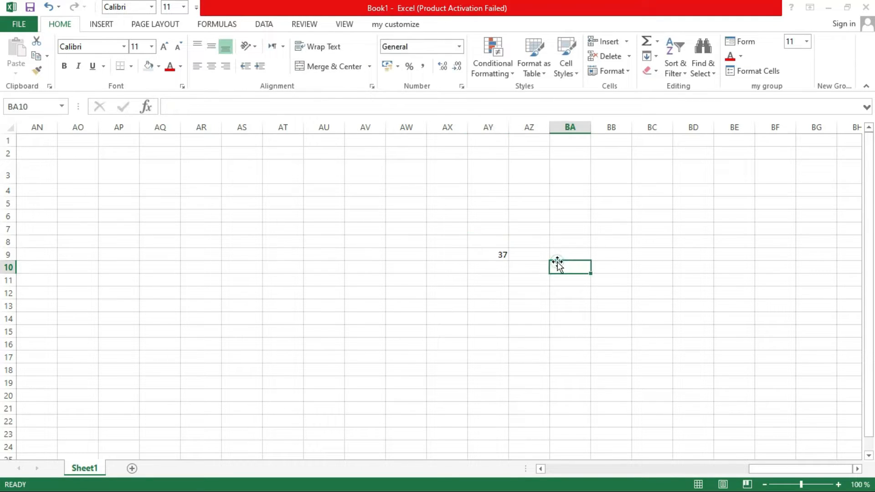
{"action": "left_click", "coordinate": [505, 258]}
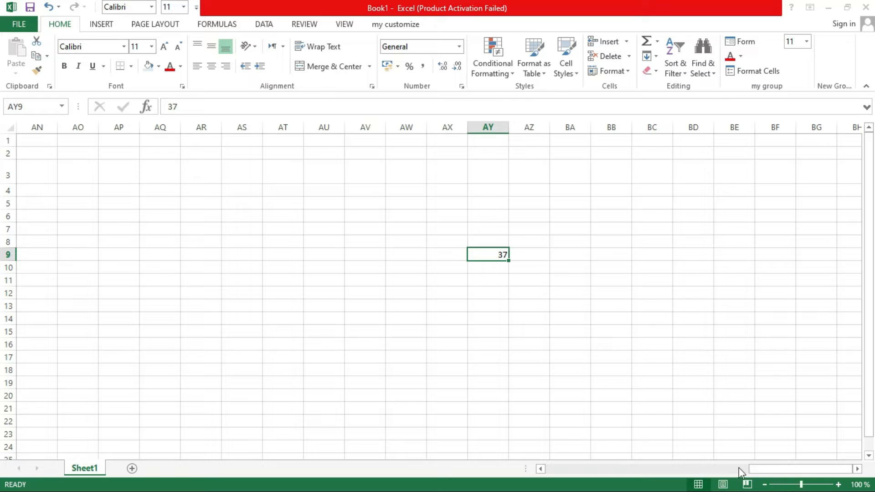
- Enter "A1 syle" in cell A5 in bold at font size 22
{"action": "left_click", "coordinate": [541, 469]}
{"action": "left_click", "coordinate": [541, 470]}
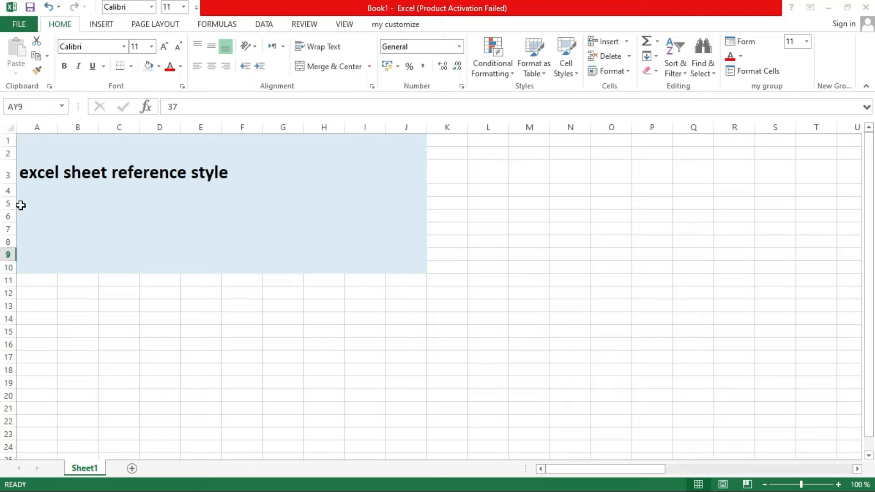
{"action": "left_click", "coordinate": [31, 201]}
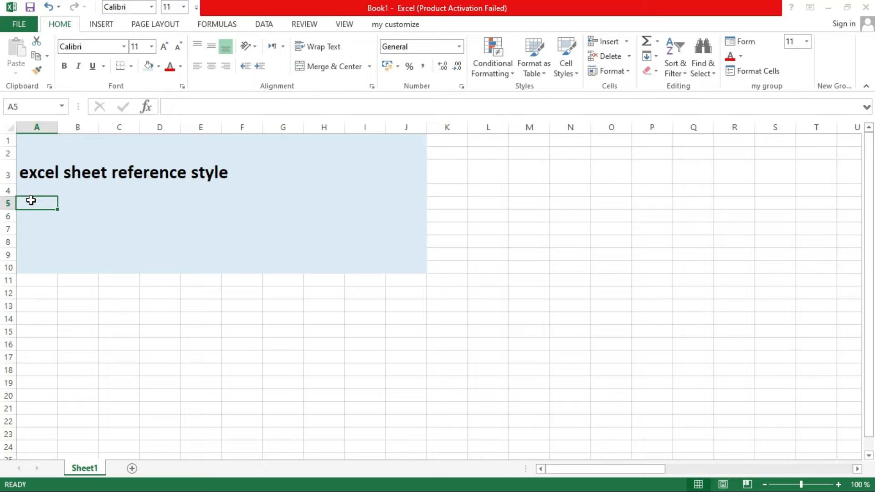
{"action": "double_click", "coordinate": [31, 200]}
{"action": "type", "text": "A1 "}
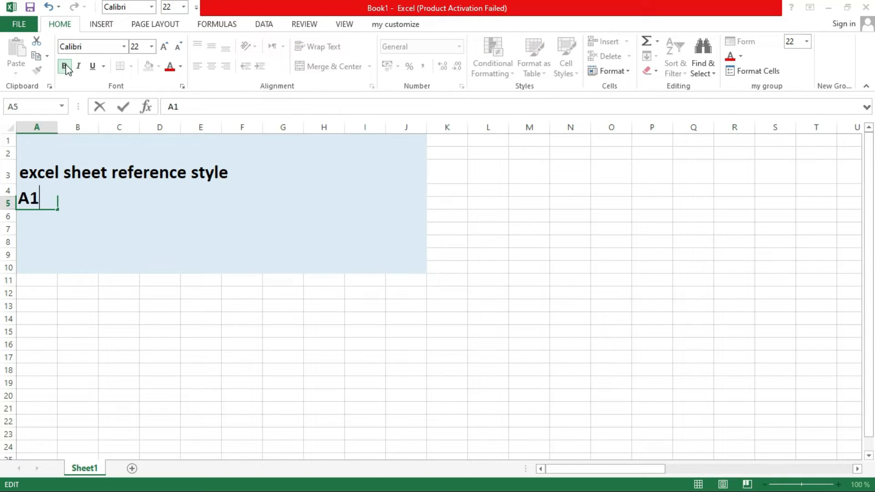
{"action": "type", "text": "syle"}
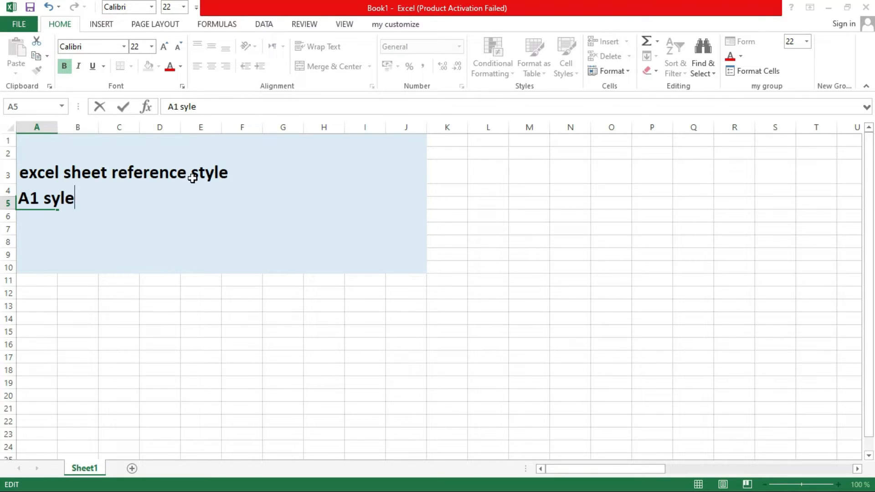
- Enter "default" in cell E5, formatted bold at font size 26
{"action": "left_click", "coordinate": [200, 202]}
{"action": "left_click", "coordinate": [65, 67]}
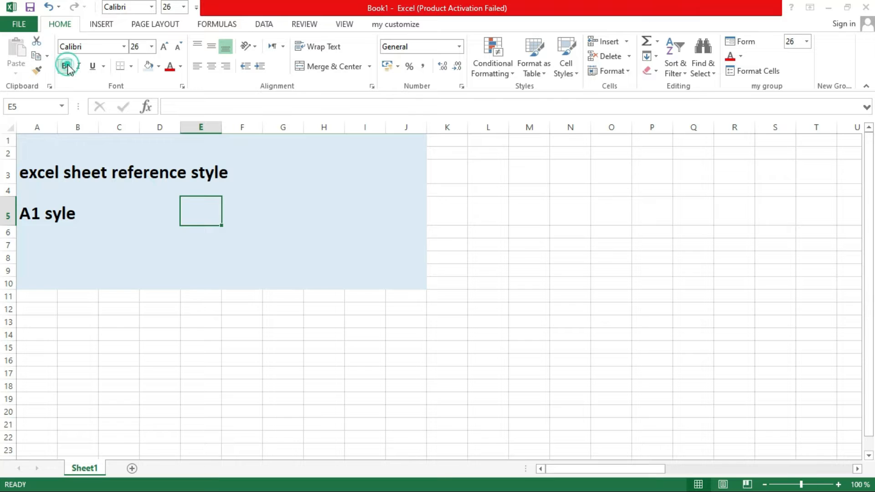
{"action": "type", "text": "default"}
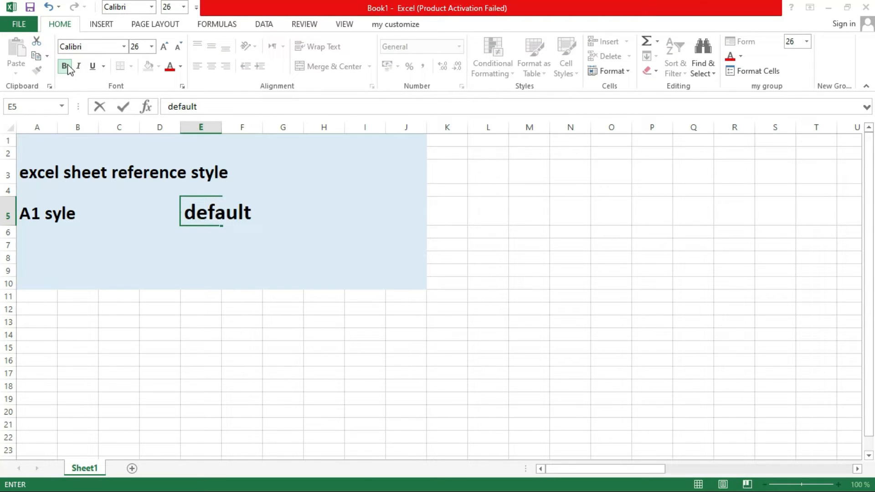
{"action": "key", "text": "Return"}
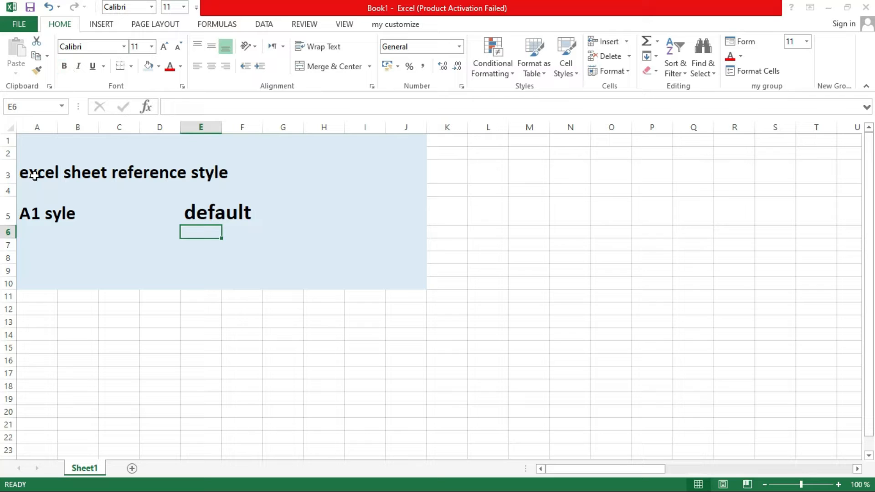
- Enter "R1 C1 style" in cell A7 at font size 24
{"action": "left_click", "coordinate": [31, 239]}
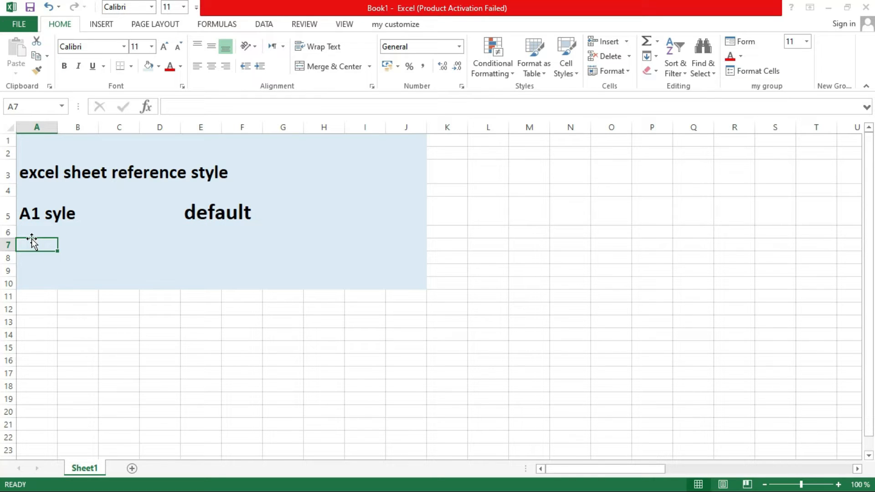
{"action": "type", "text": "R1 C1 style"}
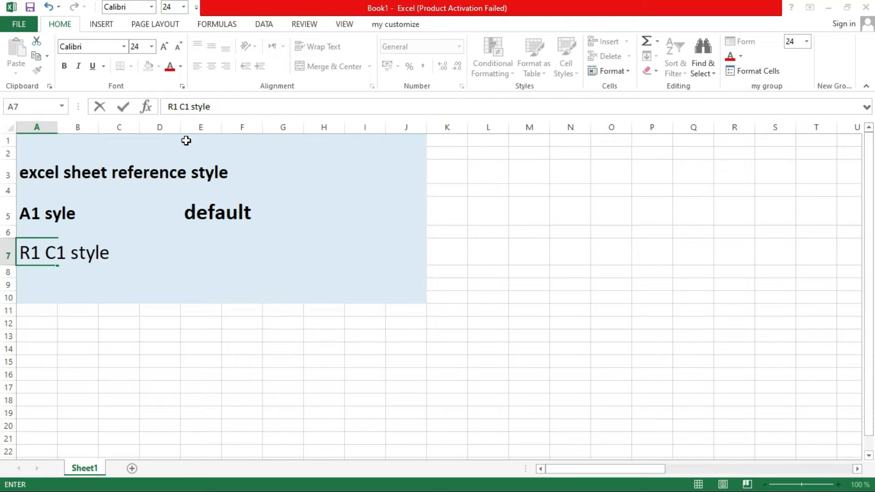
{"action": "left_click", "coordinate": [408, 348]}
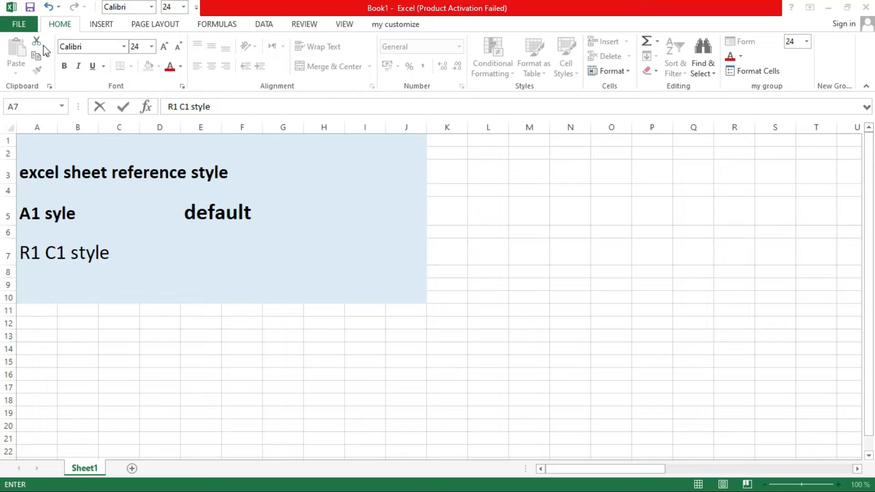
- Enable the R1C1 reference style in the Formulas settings of Excel Options
{"action": "left_click", "coordinate": [30, 8]}
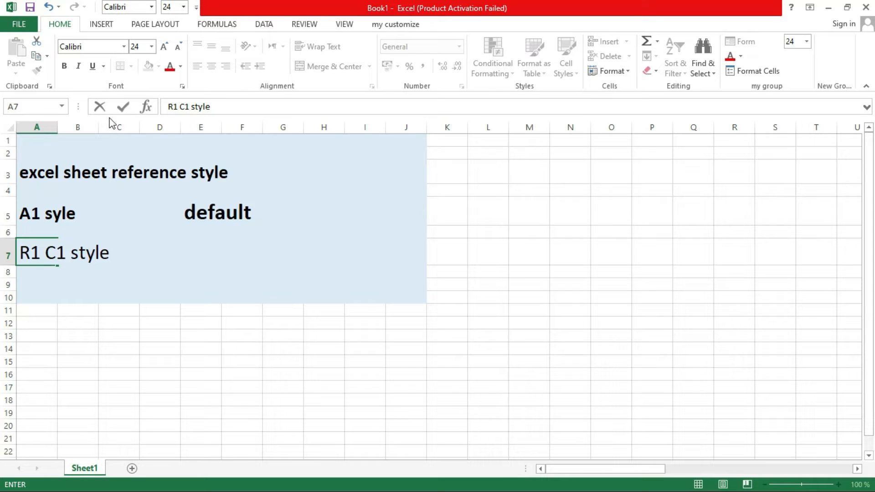
{"action": "left_click", "coordinate": [29, 9]}
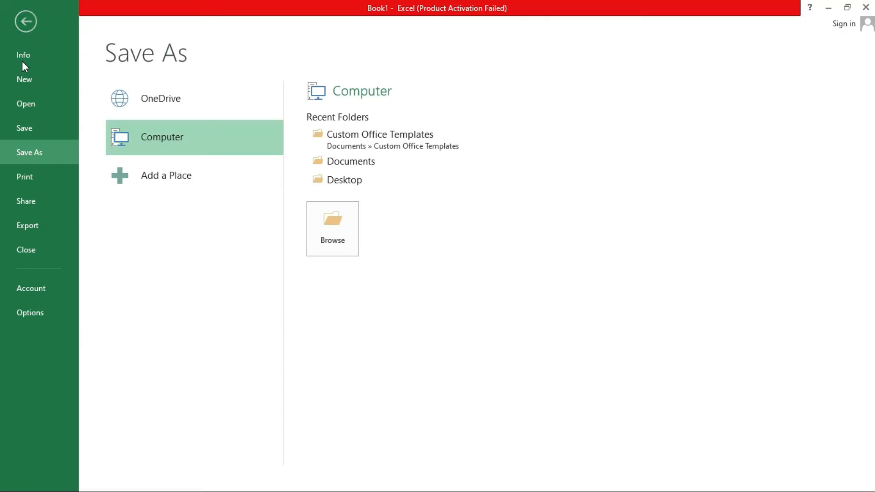
{"action": "left_click", "coordinate": [15, 313]}
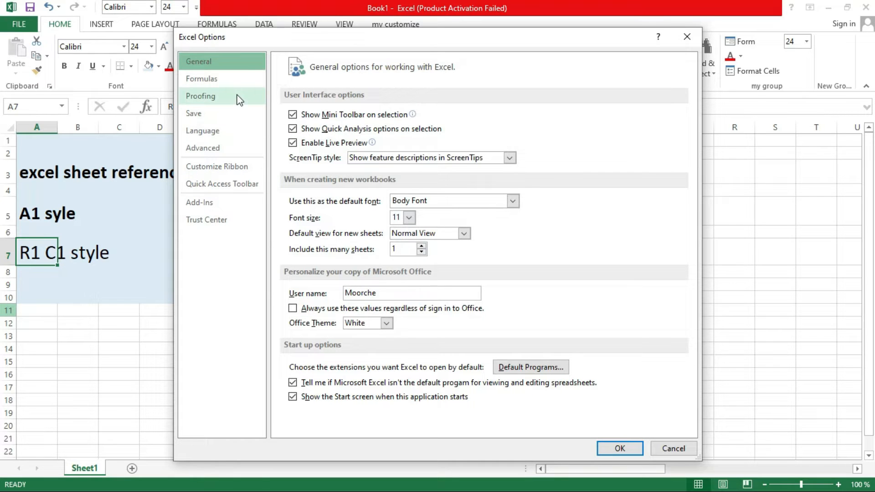
{"action": "left_click", "coordinate": [242, 82]}
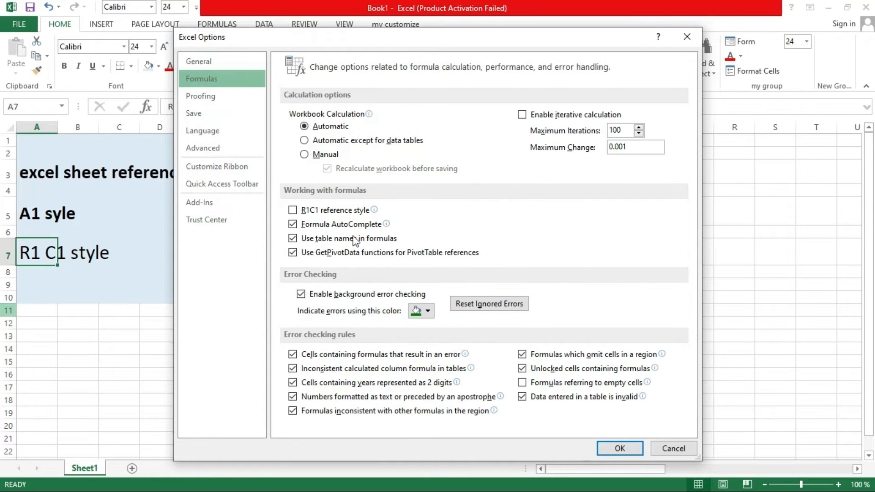
{"action": "left_click", "coordinate": [293, 210]}
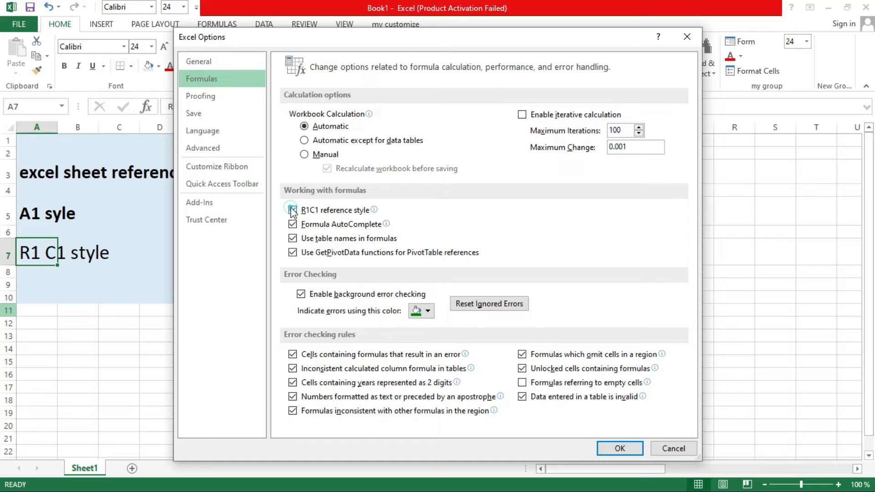
{"action": "left_click", "coordinate": [618, 449]}
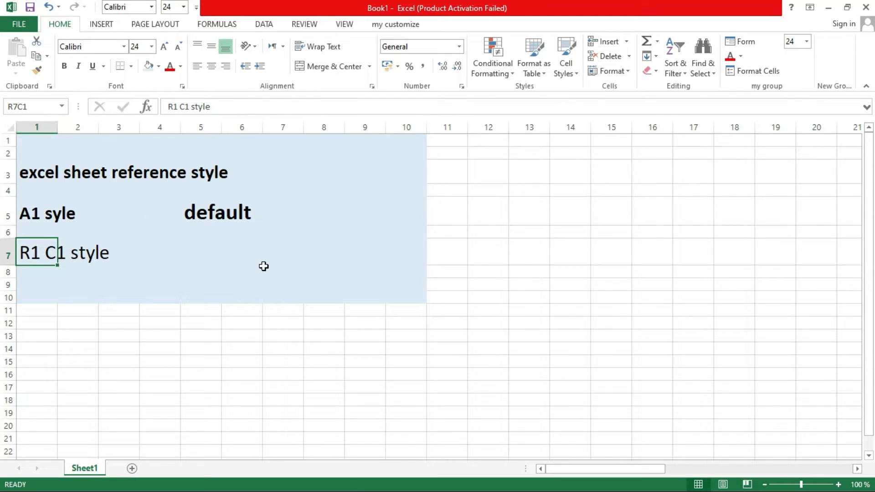
- Enter the value 22 in the cell at row 8, column 49, and return to the first columns
{"action": "left_click_drag", "start_coordinate": [592, 469], "coordinate": [811, 456]}
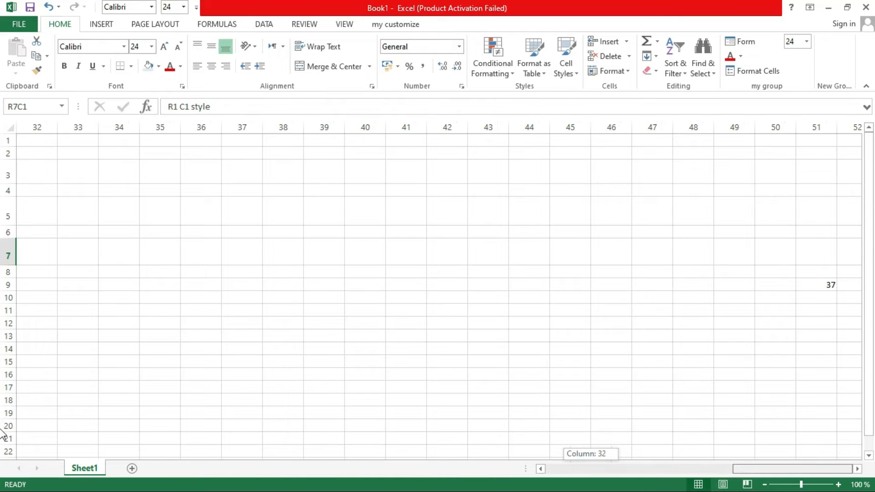
{"action": "left_click", "coordinate": [735, 270]}
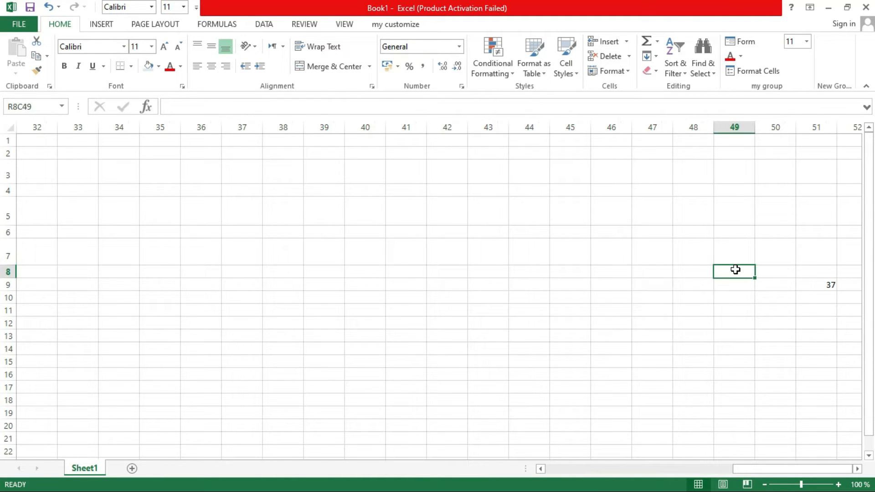
{"action": "type", "text": "22"}
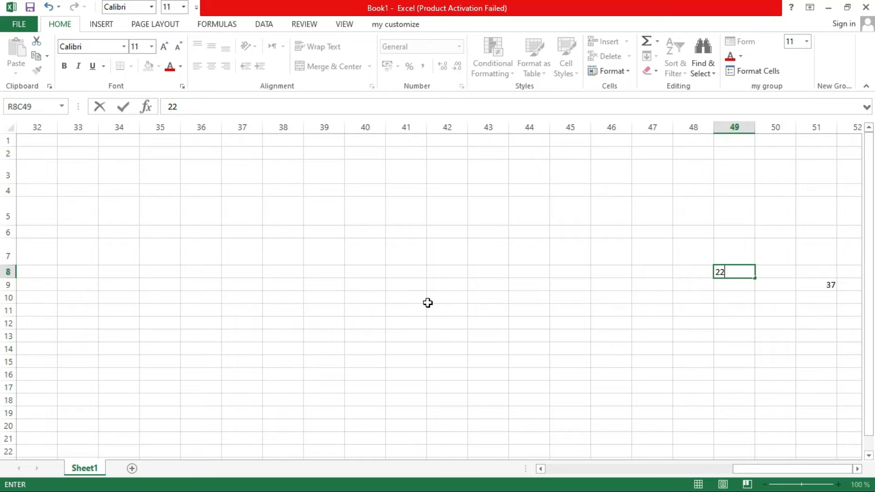
{"action": "left_click_drag", "start_coordinate": [810, 469], "coordinate": [603, 469]}
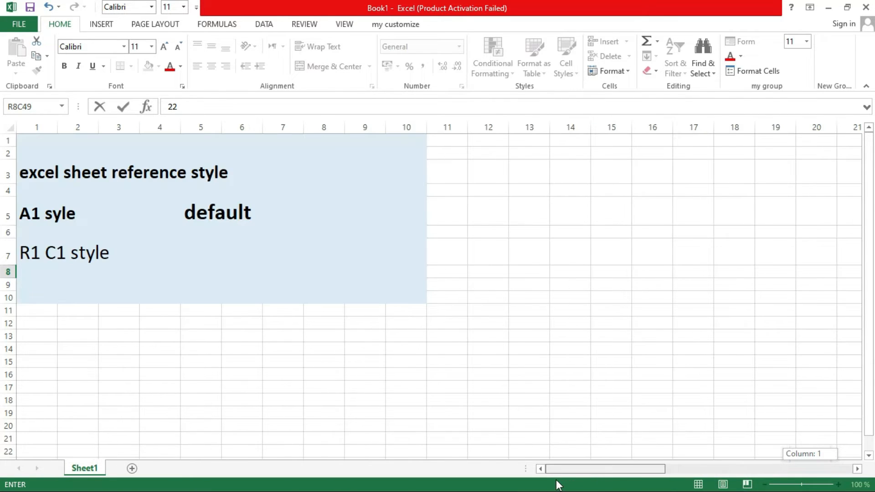
{"action": "left_click_drag", "start_coordinate": [558, 485], "coordinate": [557, 482]}
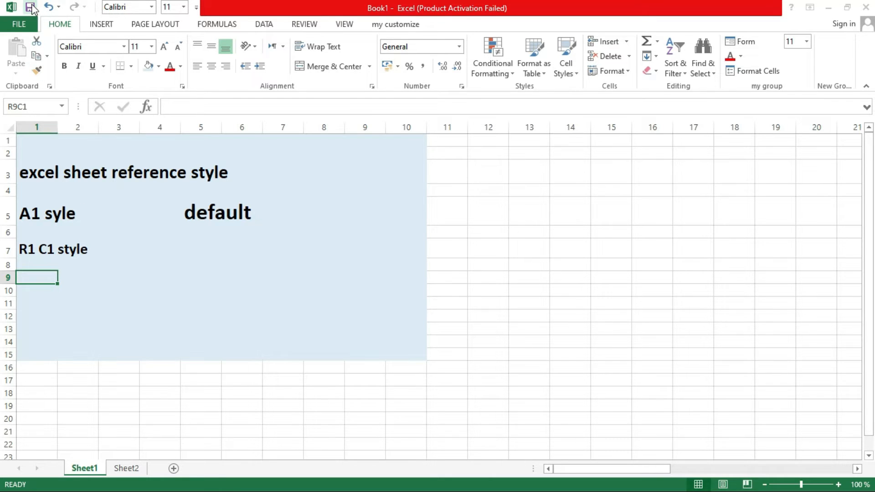
- Disable the R1C1 reference style in the Formulas settings to restore lettered column headings
{"action": "left_click", "coordinate": [32, 5]}
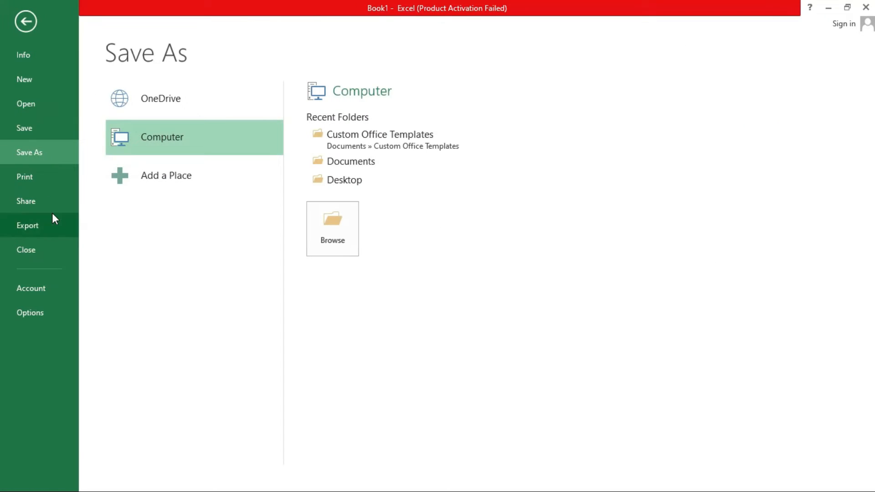
{"action": "left_click", "coordinate": [37, 308]}
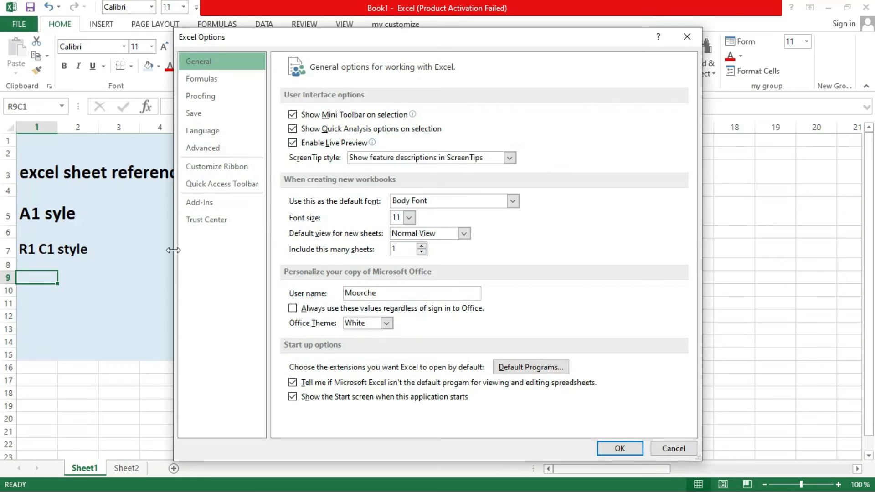
{"action": "left_click", "coordinate": [238, 83]}
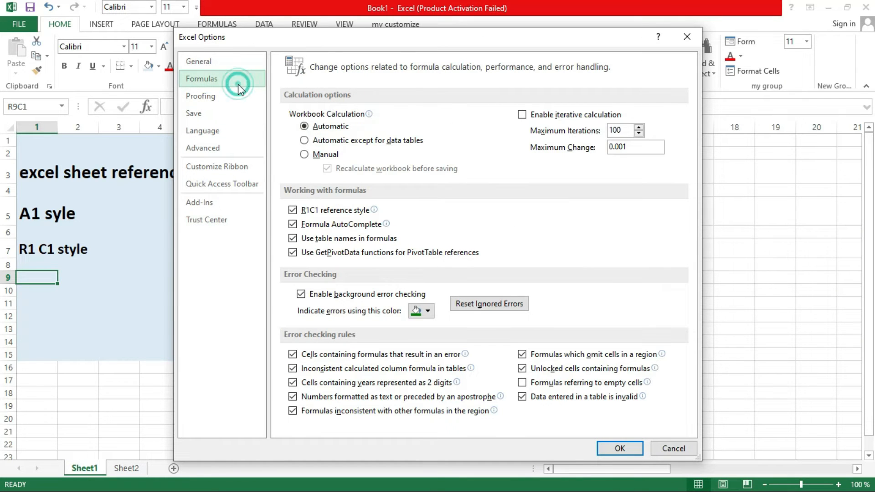
{"action": "left_click", "coordinate": [292, 210]}
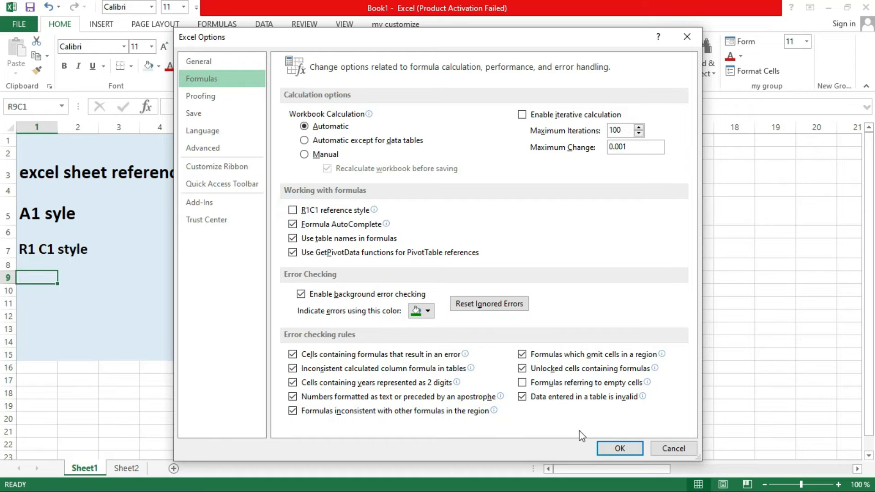
{"action": "left_click", "coordinate": [605, 451]}
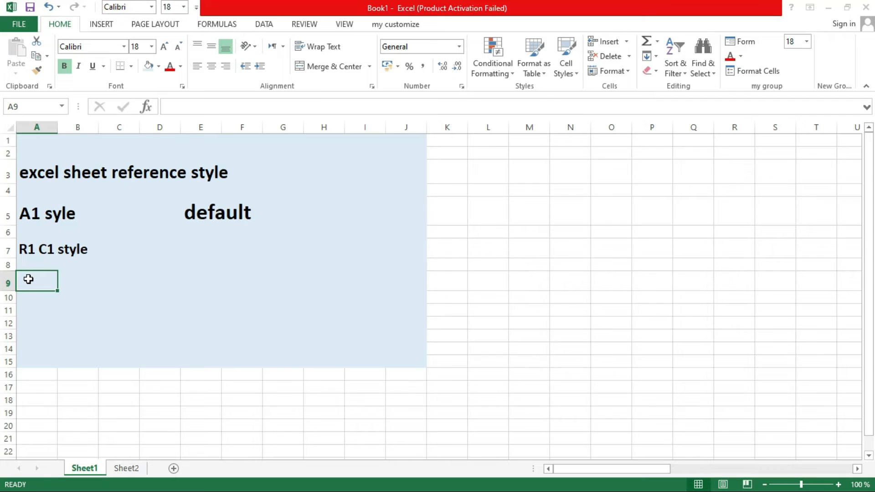
- Enter "how to freeze the panes" in cell A9 of Sheet1
{"action": "left_click", "coordinate": [28, 278]}
{"action": "type", "text": "how to free"}
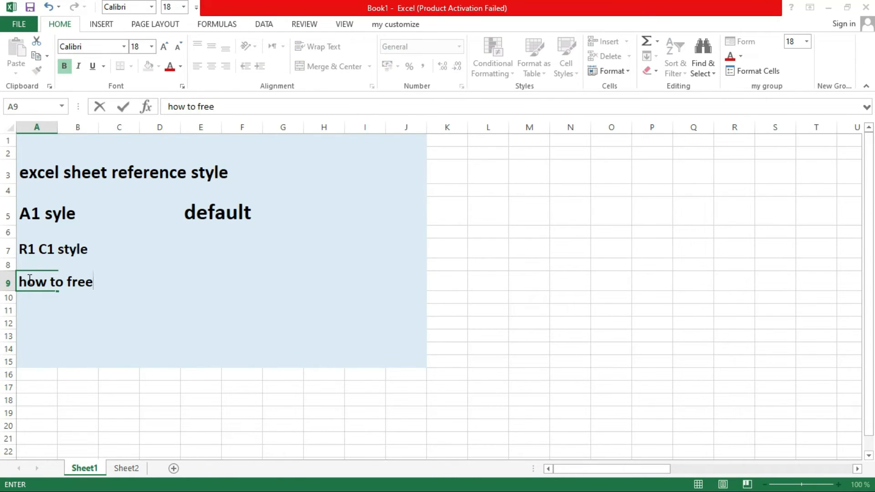
{"action": "type", "text": "ze the panes"}
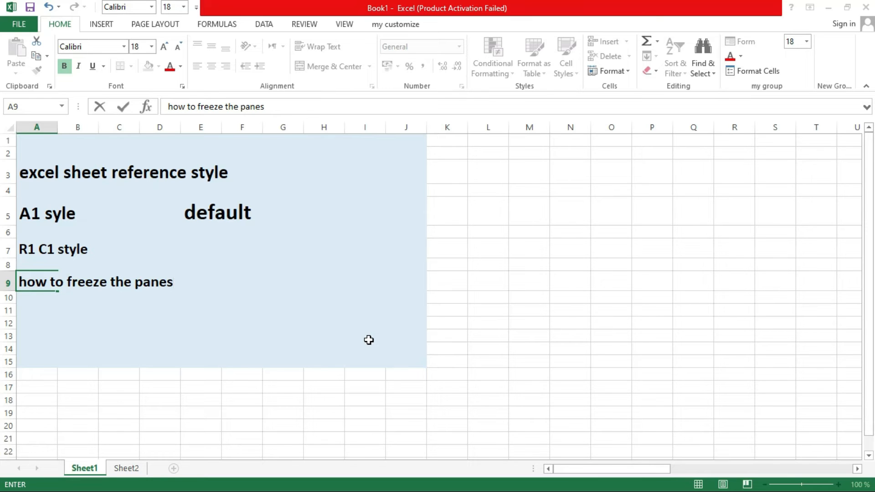
- Fill the whole column A of Sheet2 with the light blue fill color
{"action": "left_click", "coordinate": [127, 468]}
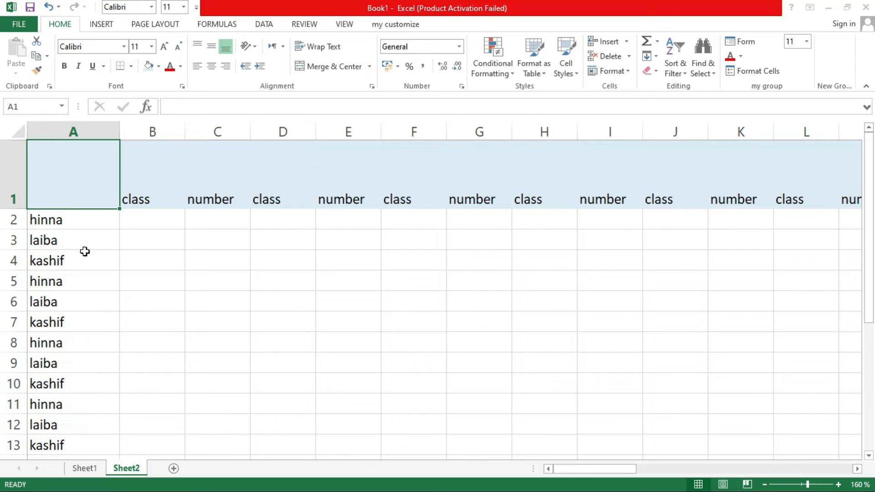
{"action": "left_click", "coordinate": [61, 127]}
{"action": "left_click", "coordinate": [147, 66]}
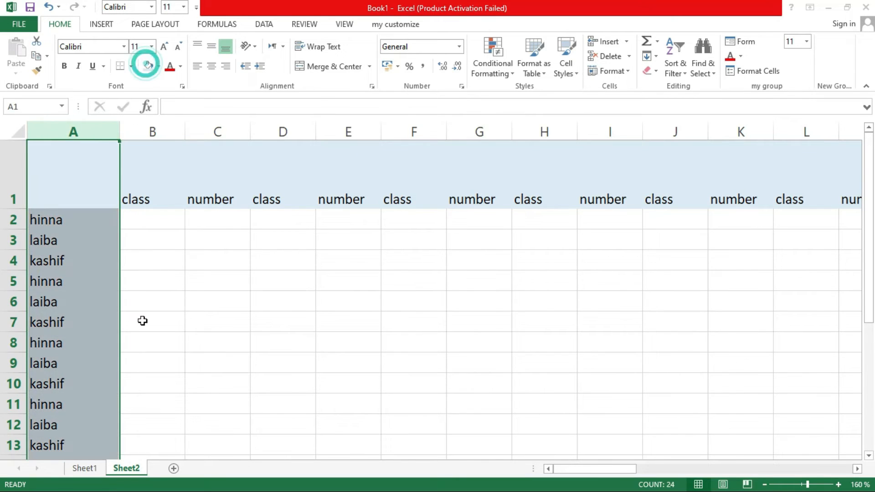
{"action": "left_click", "coordinate": [194, 326]}
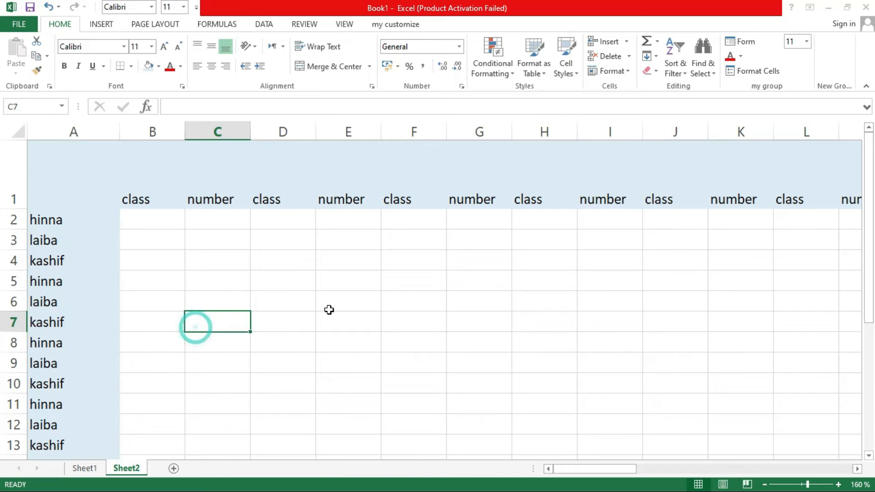
- Freeze the top row of Sheet2 with the Freeze Top Row option
{"action": "left_click", "coordinate": [599, 470]}
{"action": "left_click_drag", "start_coordinate": [602, 471], "coordinate": [506, 484]}
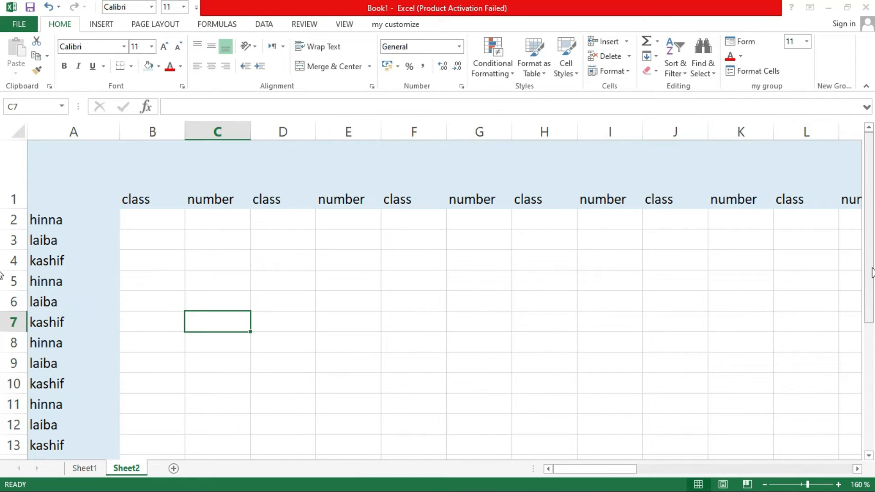
{"action": "left_click_drag", "start_coordinate": [871, 272], "coordinate": [863, 491]}
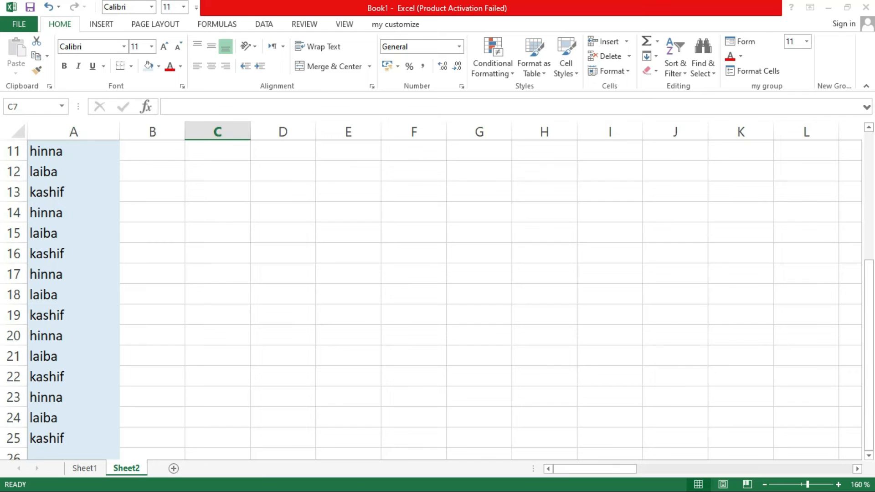
{"action": "left_click_drag", "start_coordinate": [870, 420], "coordinate": [872, 246]}
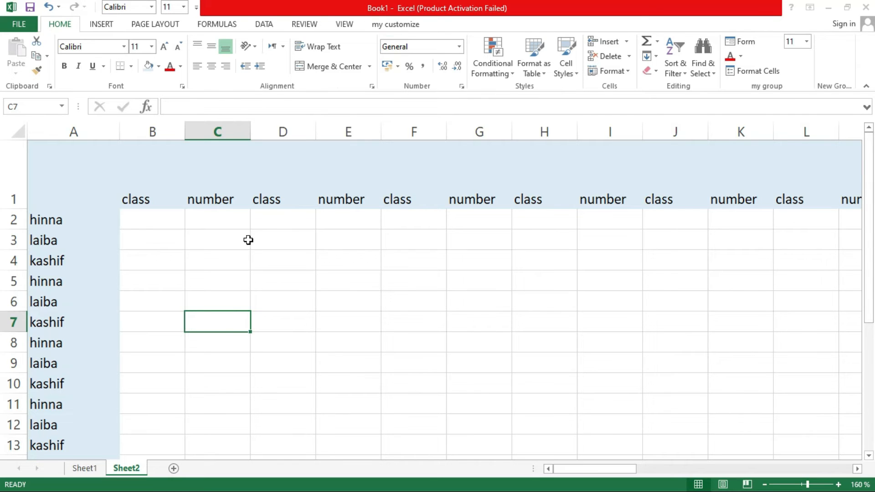
{"action": "left_click", "coordinate": [344, 24]}
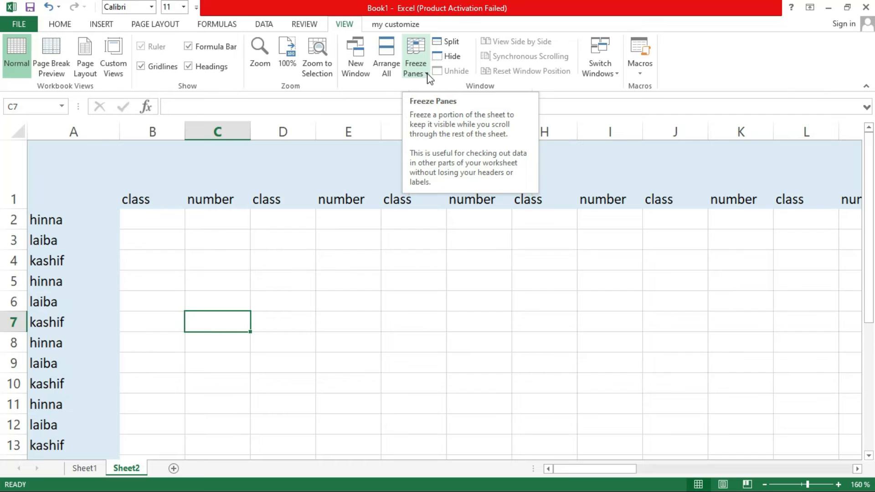
{"action": "left_click", "coordinate": [427, 74]}
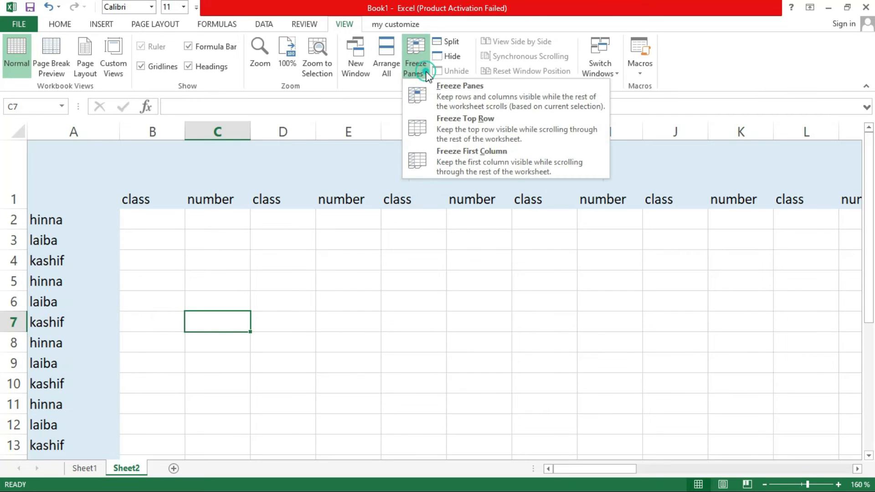
{"action": "left_click", "coordinate": [447, 116]}
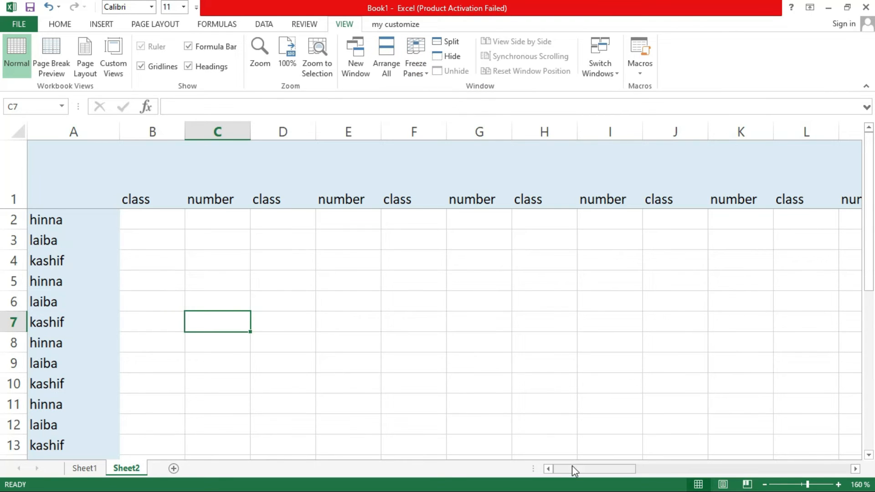
{"action": "left_click_drag", "start_coordinate": [573, 467], "coordinate": [544, 469]}
{"action": "left_click_drag", "start_coordinate": [868, 227], "coordinate": [608, 195]}
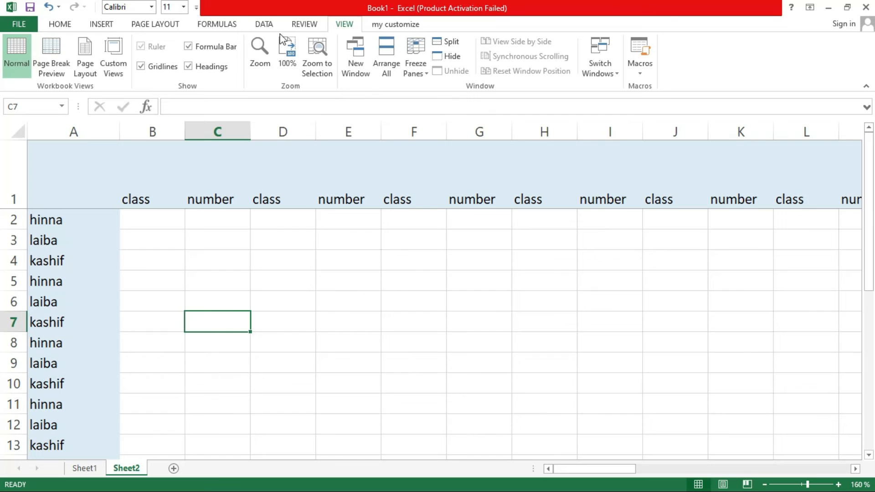
- Switch the freeze on Sheet2 to the first column with the Freeze First Column option
{"action": "left_click", "coordinate": [429, 75]}
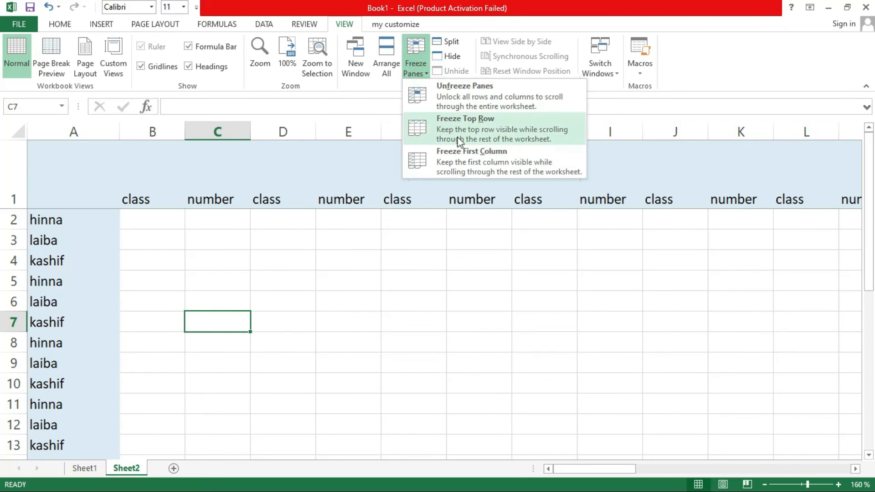
{"action": "left_click", "coordinate": [468, 162]}
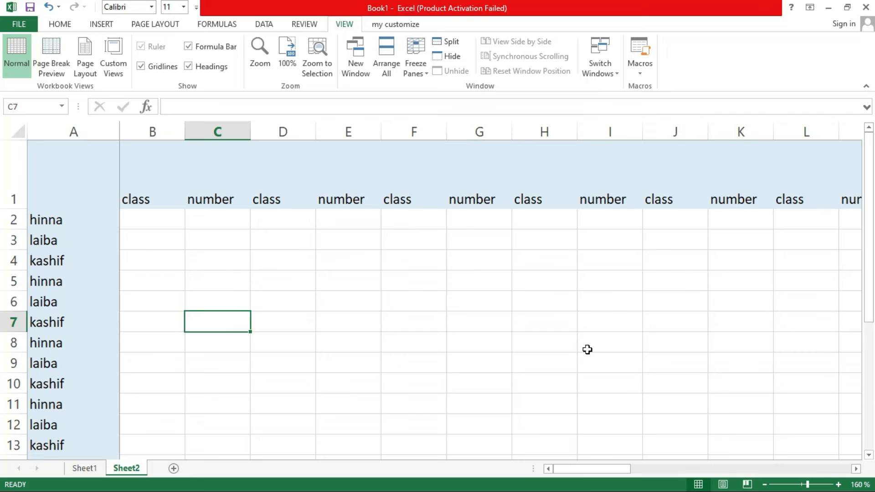
{"action": "left_click_drag", "start_coordinate": [575, 469], "coordinate": [824, 438]}
{"action": "left_click_drag", "start_coordinate": [869, 305], "coordinate": [858, 241]}
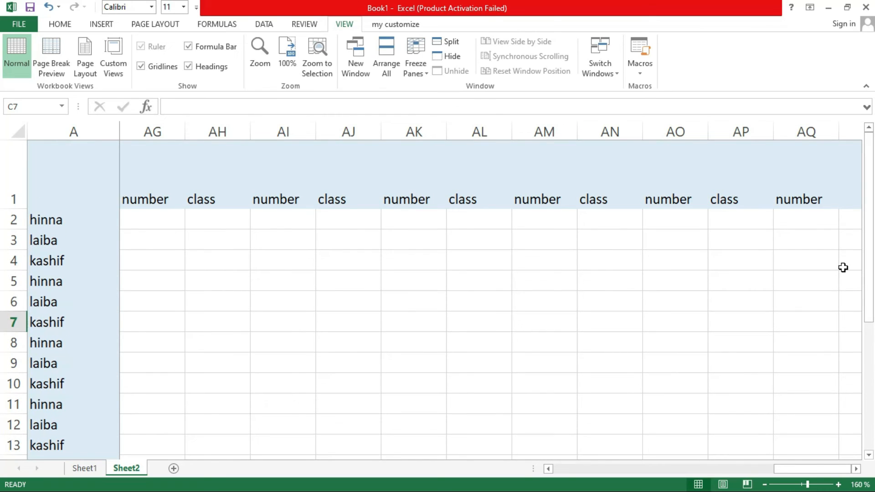
{"action": "left_click_drag", "start_coordinate": [789, 473], "coordinate": [779, 472]}
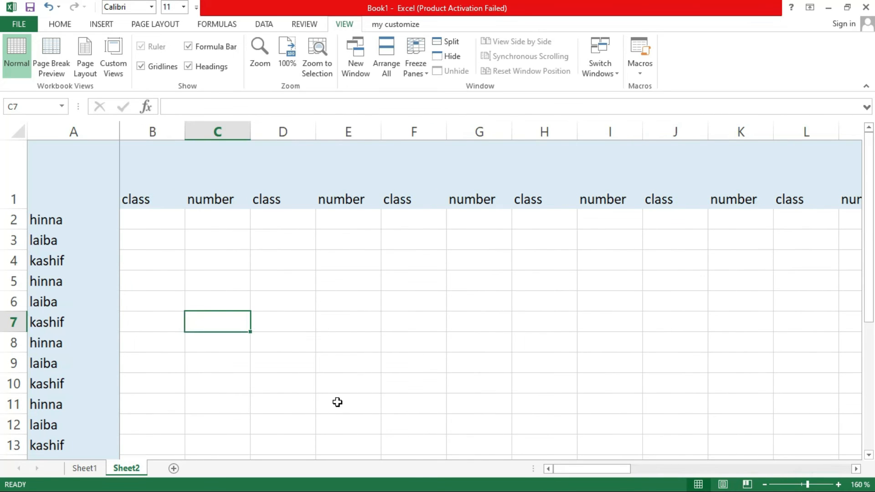
- Unfreeze the existing panes on Sheet2 and freeze row 1 and column A together, using cell B2 as the split point
{"action": "left_click", "coordinate": [148, 223]}
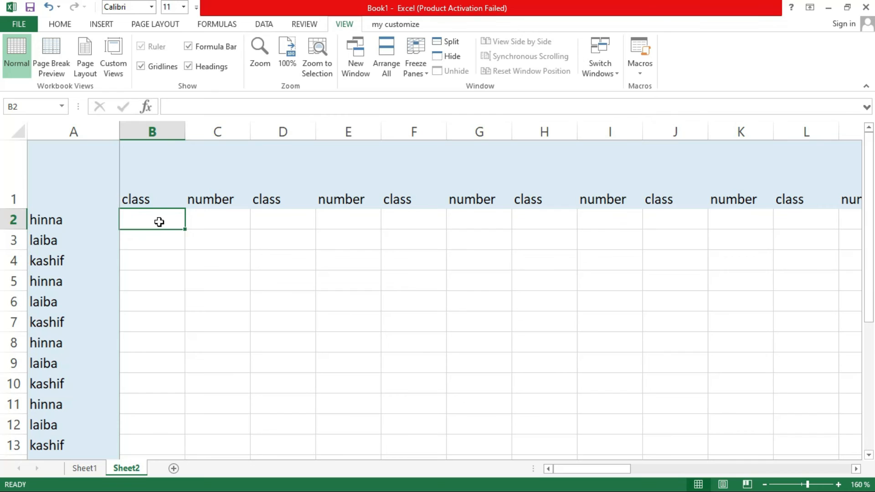
{"action": "left_click", "coordinate": [159, 221]}
{"action": "left_click", "coordinate": [426, 74]}
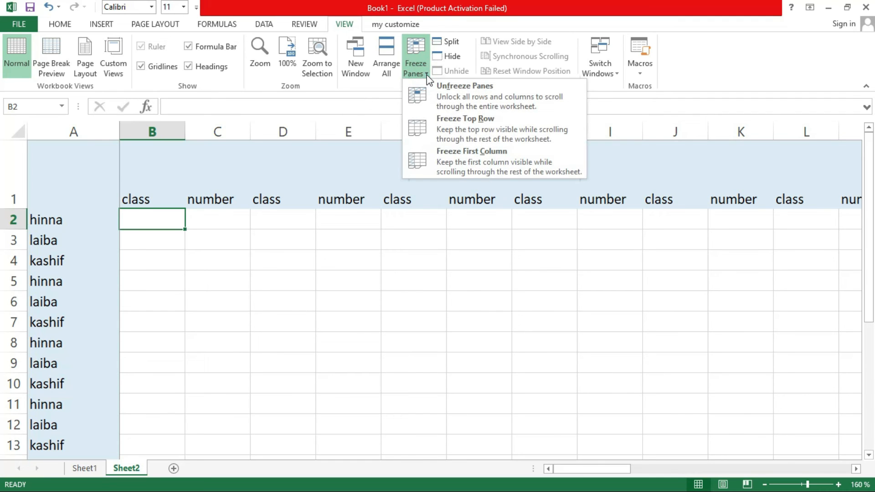
{"action": "left_click", "coordinate": [478, 107]}
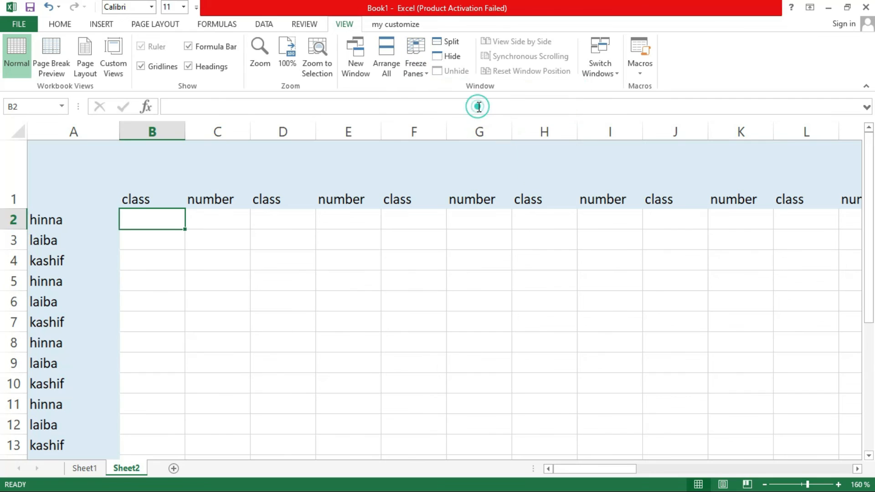
{"action": "left_click", "coordinate": [428, 76]}
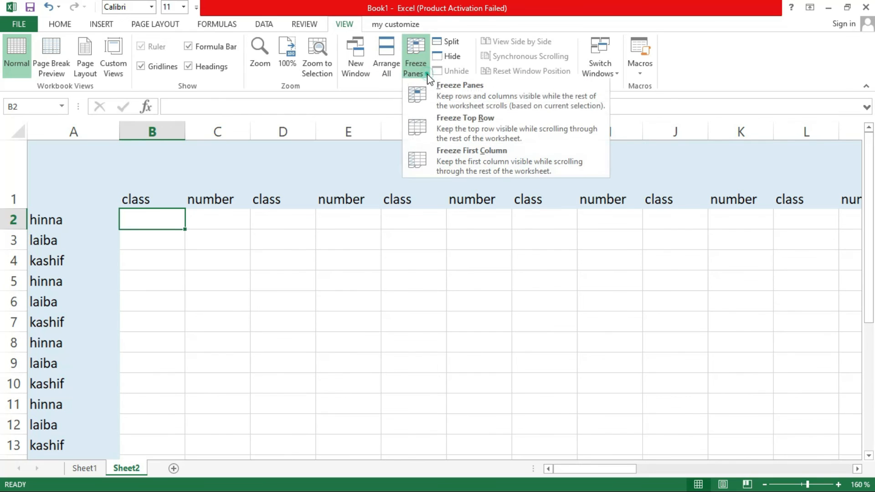
{"action": "left_click", "coordinate": [453, 93]}
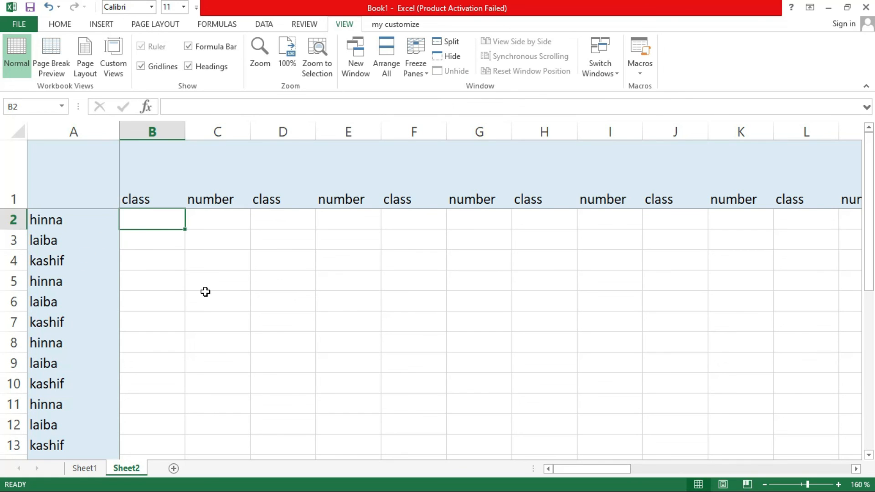
{"action": "left_click_drag", "start_coordinate": [575, 468], "coordinate": [464, 486]}
{"action": "left_click_drag", "start_coordinate": [869, 234], "coordinate": [860, 209]}
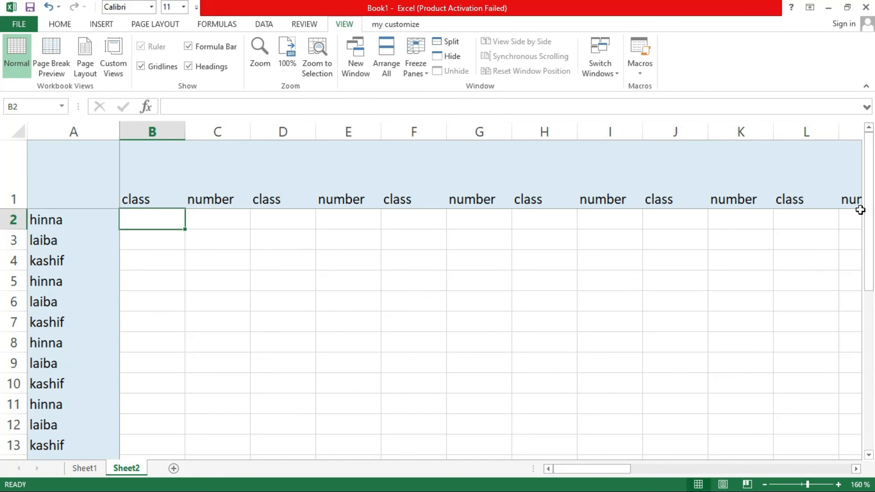